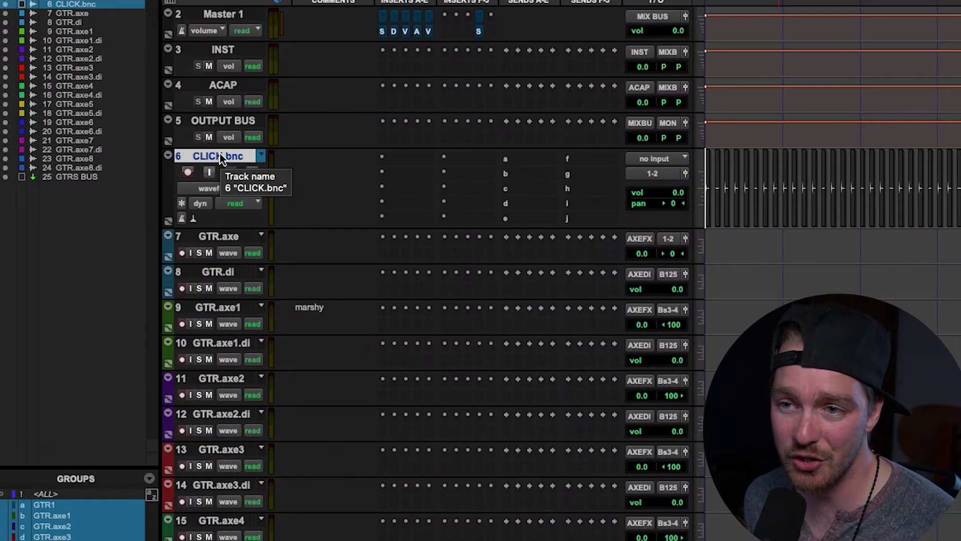
# Open the track context menu for the CLICK.bnc click track
pyautogui.rightClick(142, 202)
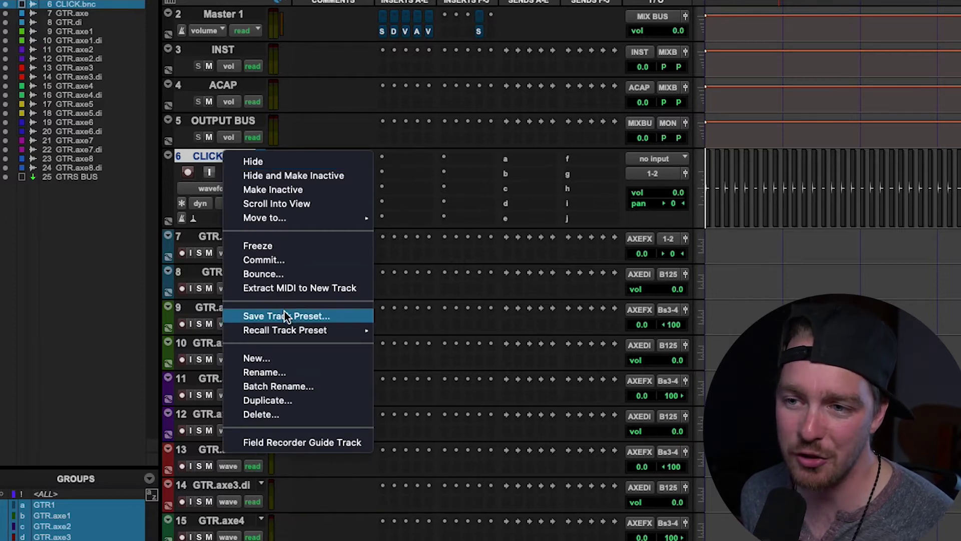
# Open the Save Track Preset dialog for the CLICK.bnc track from the Track menu
pyautogui.click(716, 179)
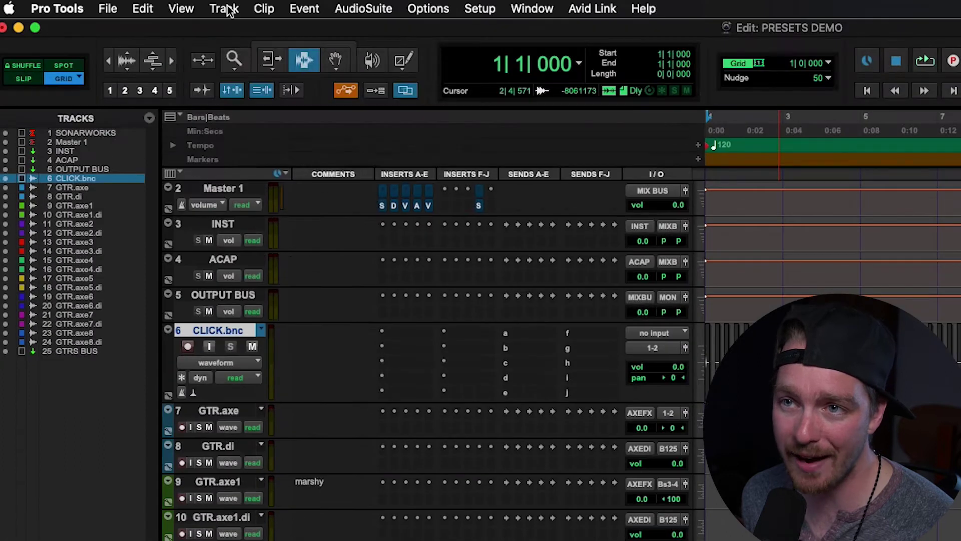
pyautogui.click(225, 9)
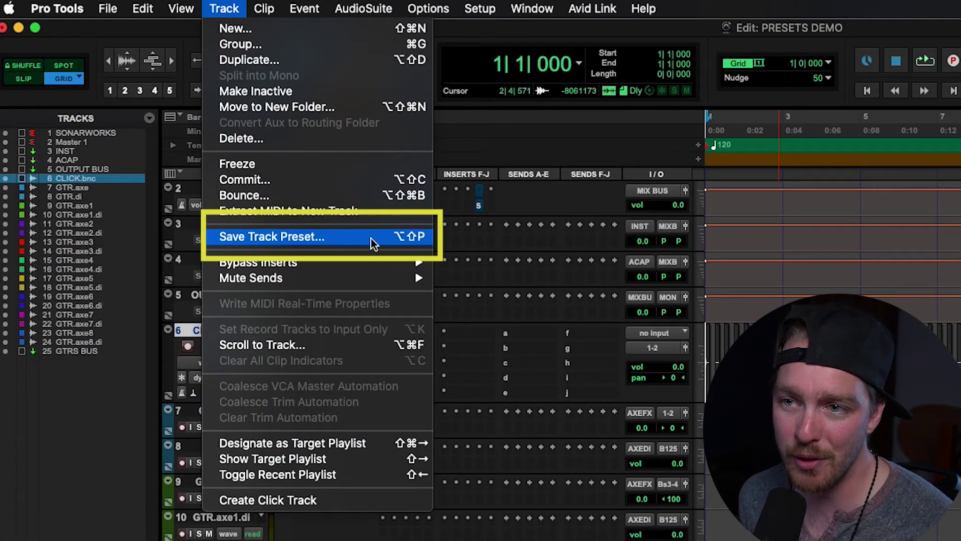
pyautogui.click(415, 242)
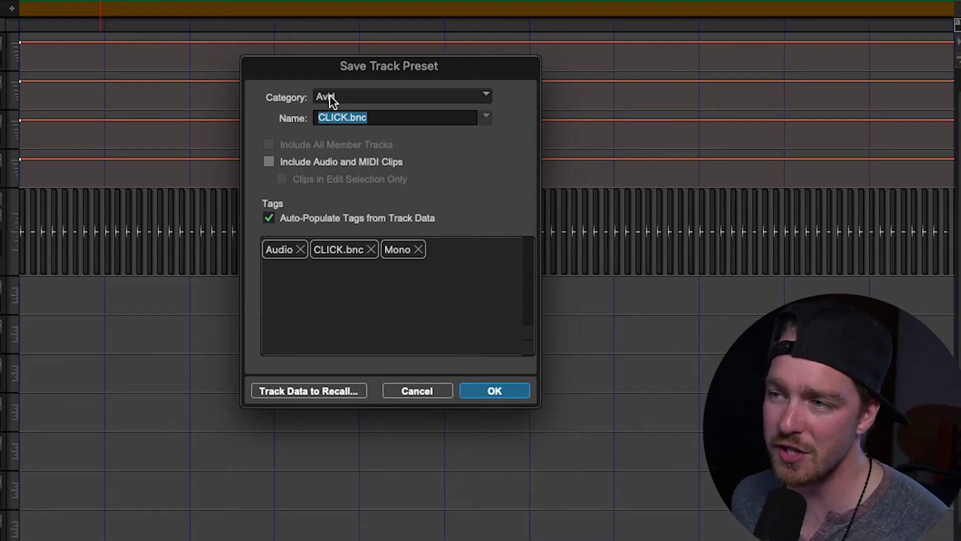
# Change the preset's category from Avid to Editing
pyautogui.click(374, 98)
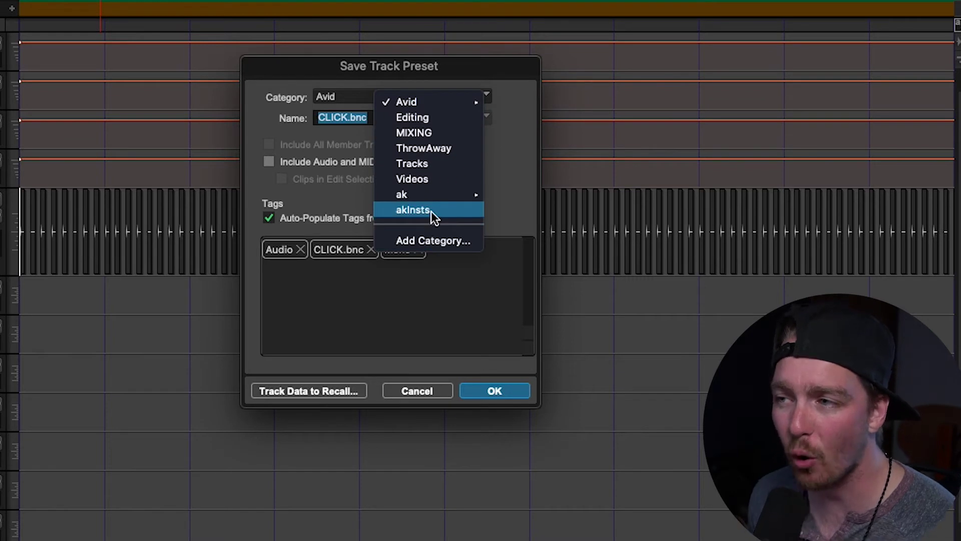
pyautogui.click(414, 133)
pyautogui.click(400, 96)
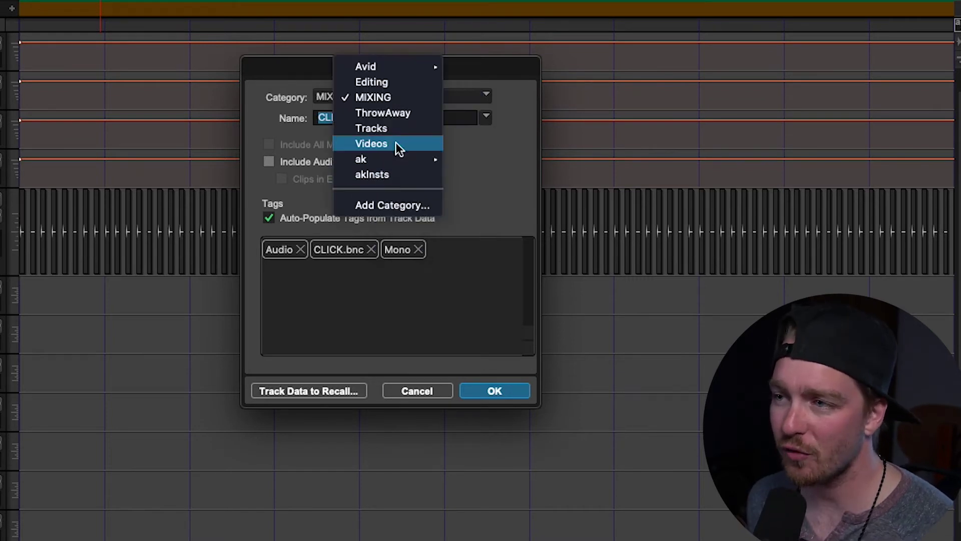
pyautogui.click(402, 84)
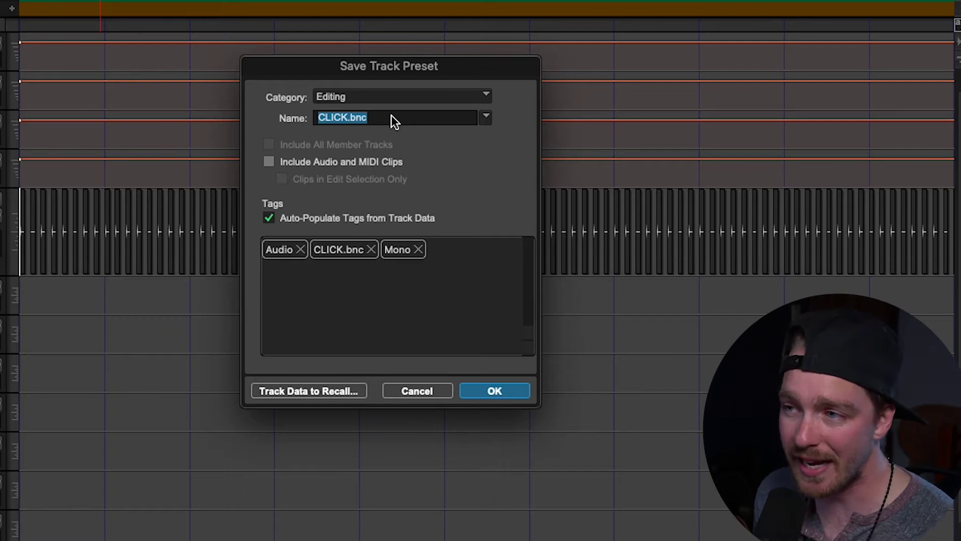
# Name the preset 'Audio Click' and enable Include Audio and MIDI Clips
pyautogui.write('Audi')
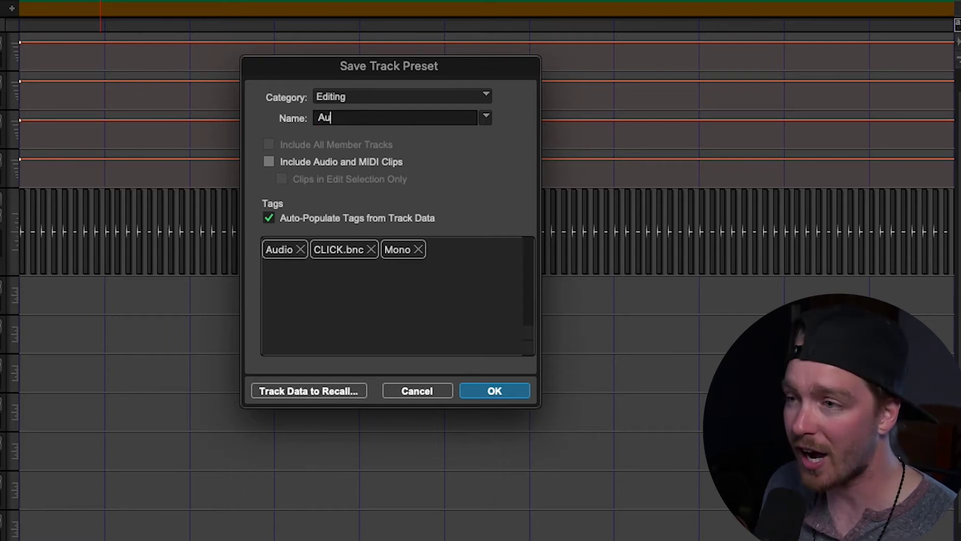
pyautogui.press('BackSpace')
pyautogui.press('BackSpace')
pyautogui.write('dio Click')
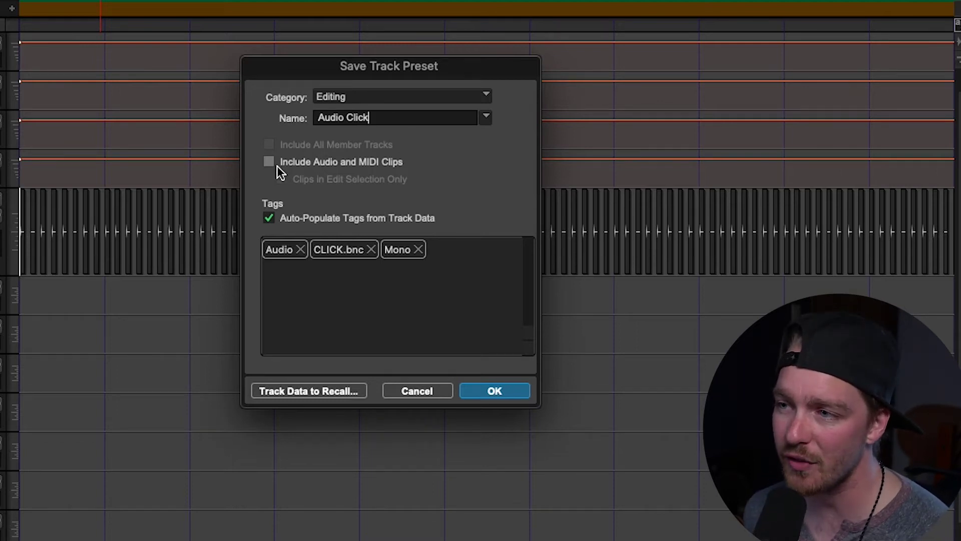
pyautogui.click(356, 164)
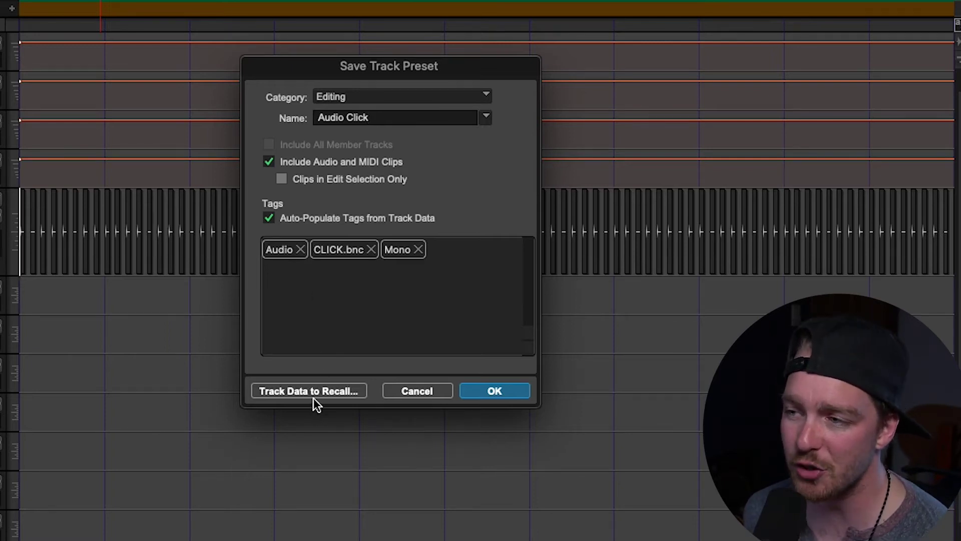
# Review the Track Data to Recall settings, then save the Audio Click preset
pyautogui.click(315, 388)
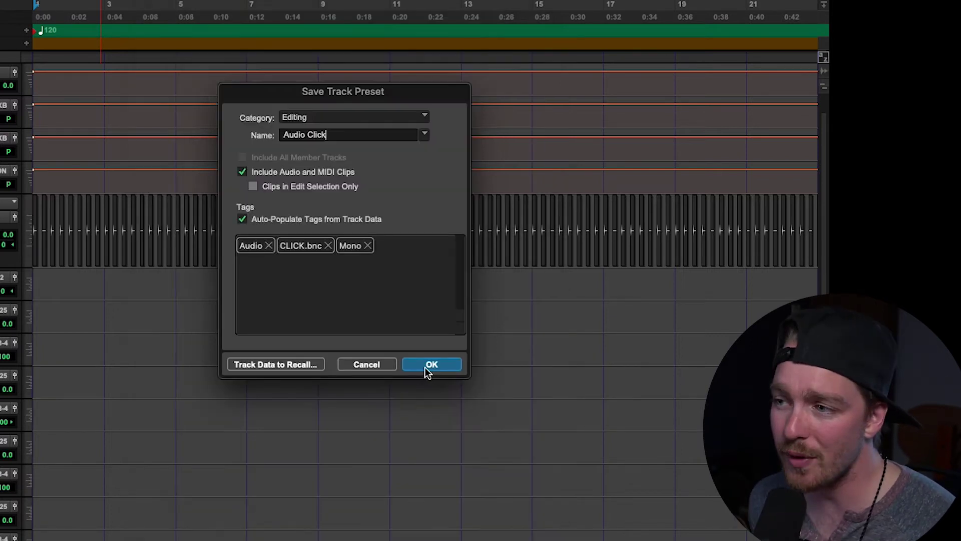
pyautogui.click(426, 366)
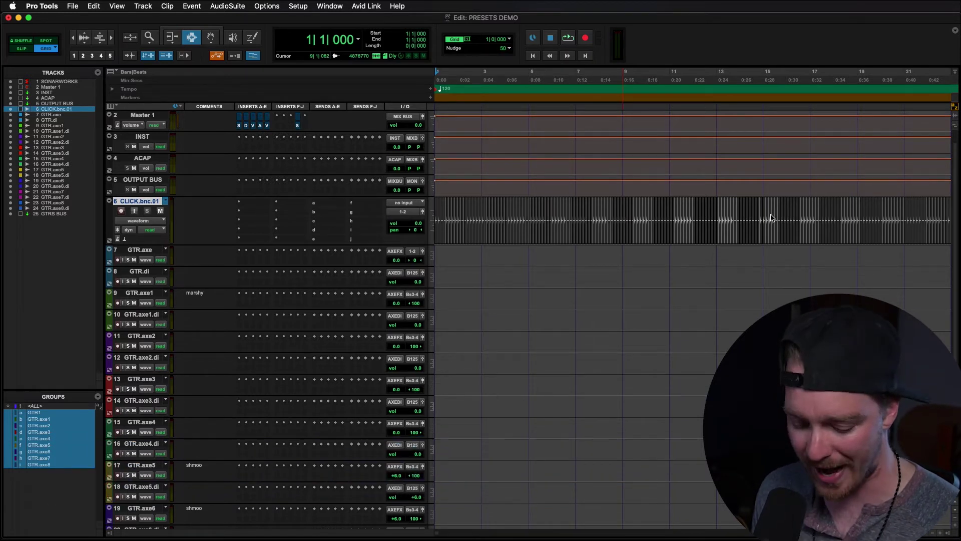
pyautogui.press('super+shift+n')
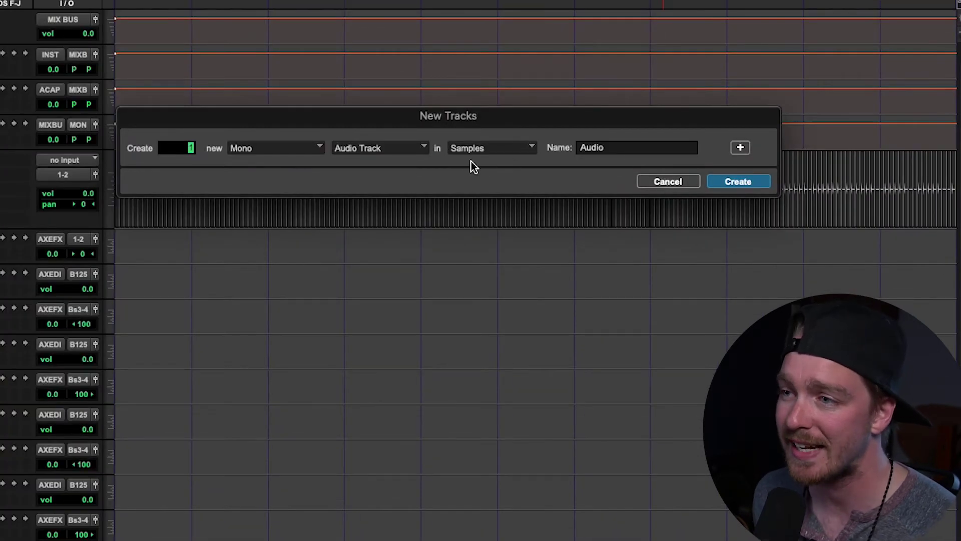
pyautogui.click(377, 149)
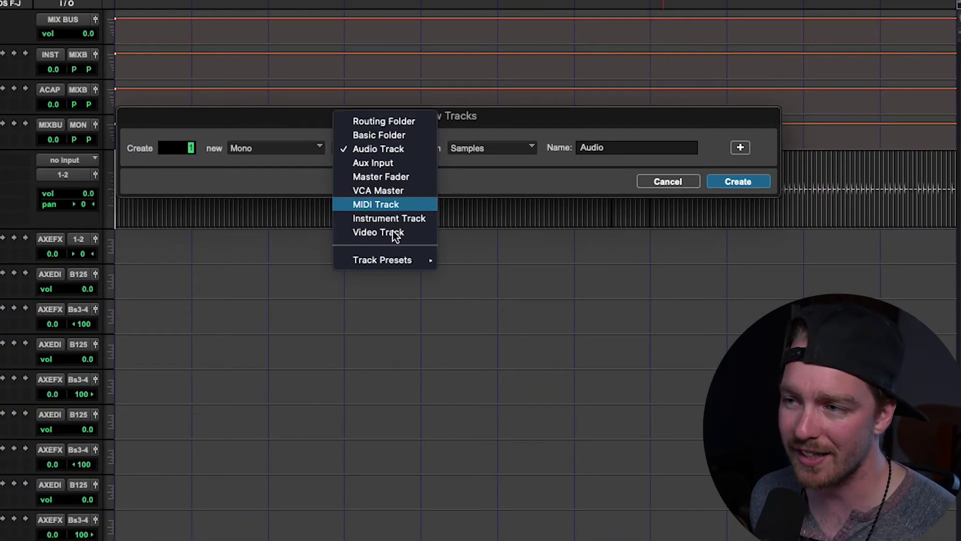
pyautogui.moveTo(389, 260)
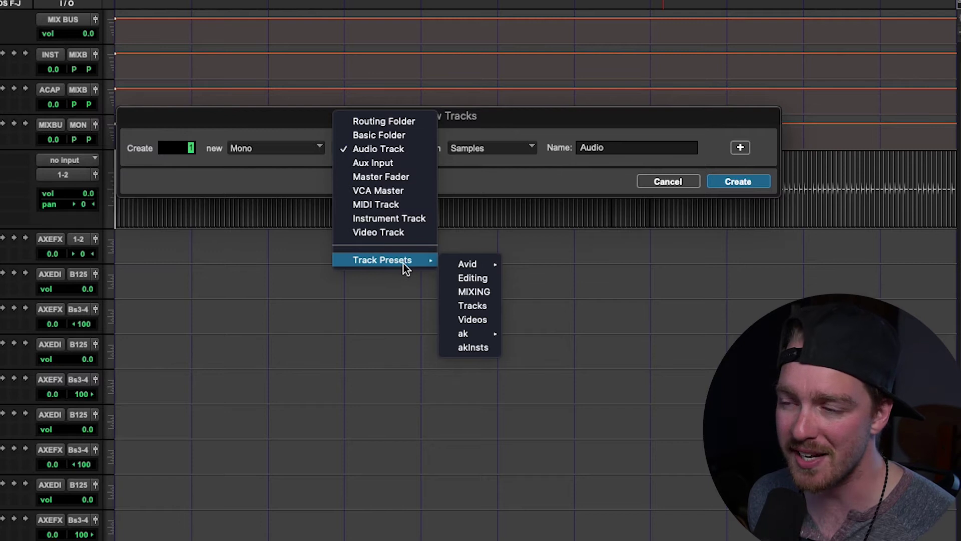
pyautogui.moveTo(475, 337)
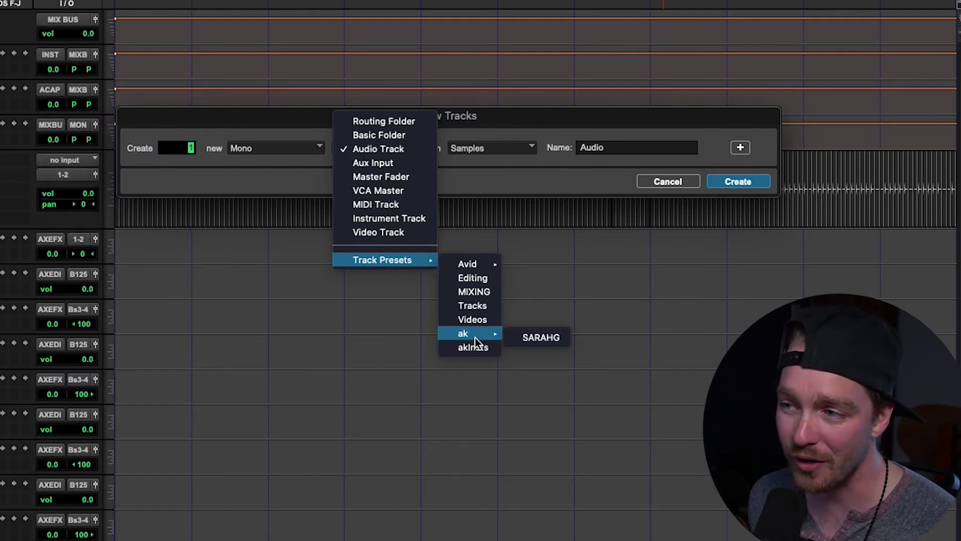
pyautogui.click(475, 280)
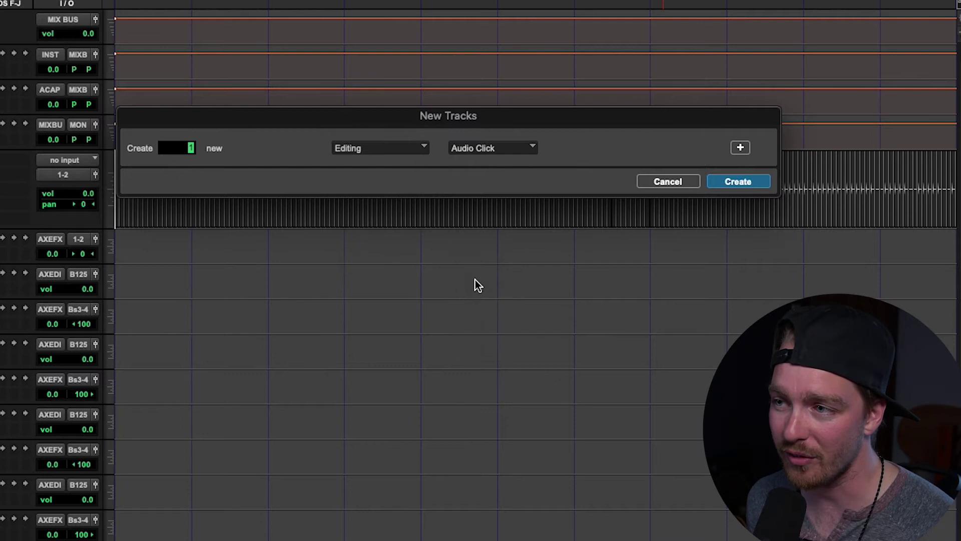
pyautogui.click(491, 148)
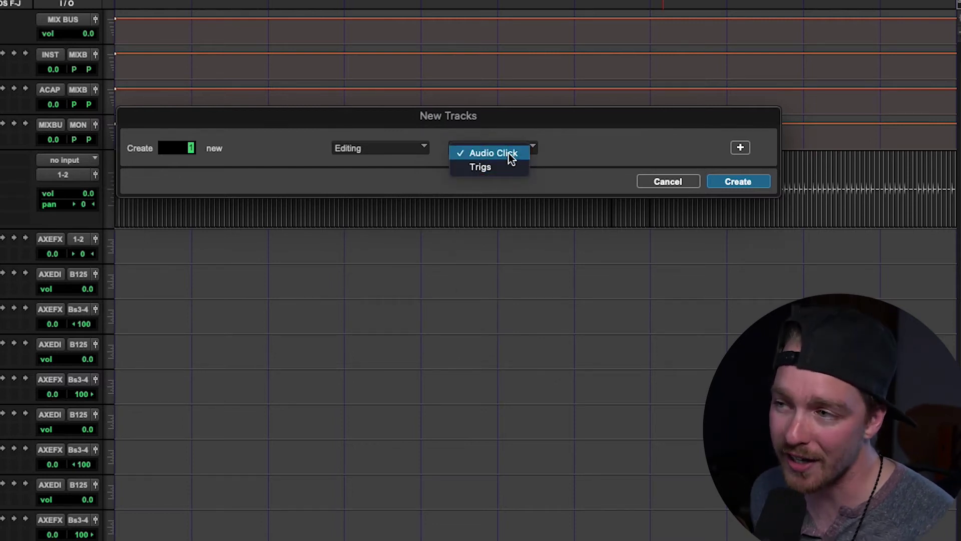
pyautogui.click(509, 154)
pyautogui.click(737, 181)
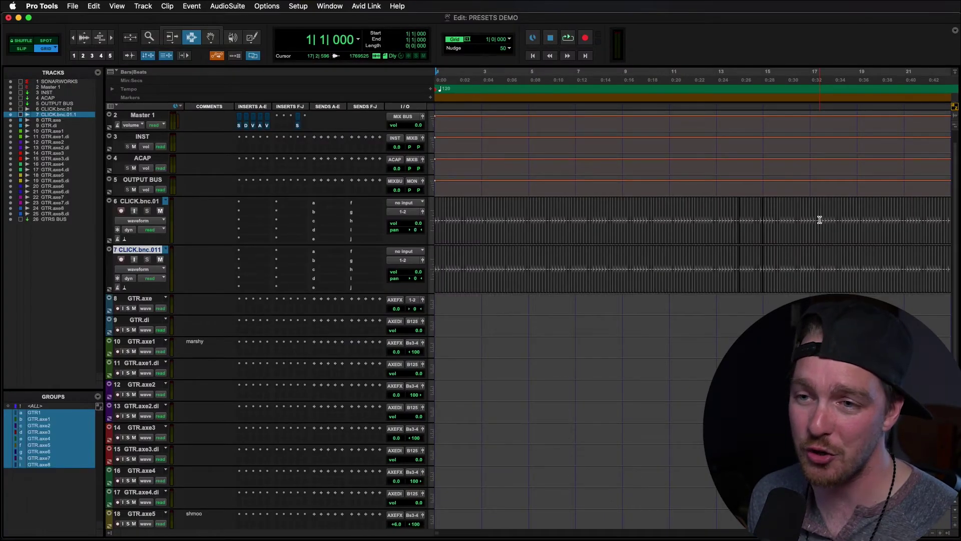
pyautogui.press('super+z')
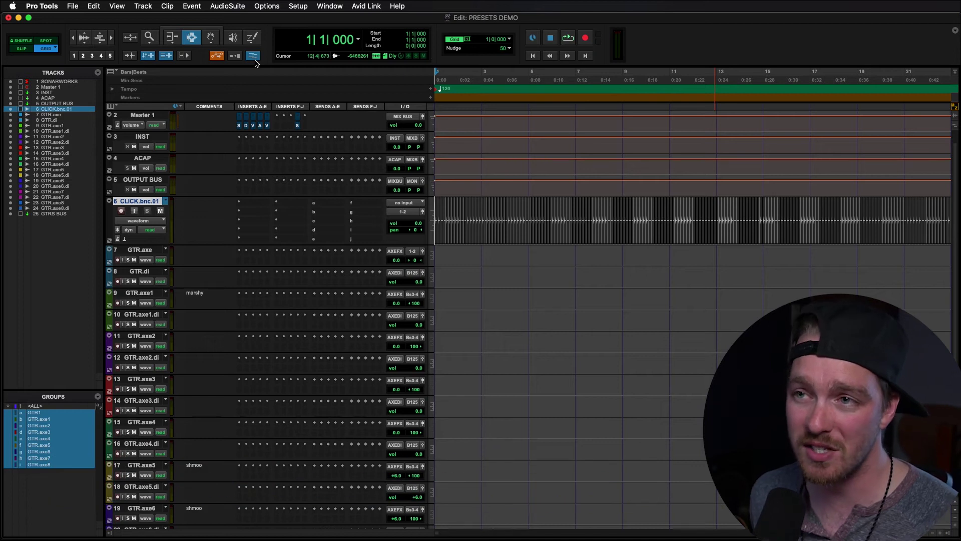
# Open a new workspace browser showing the Track Presets location
pyautogui.click(330, 6)
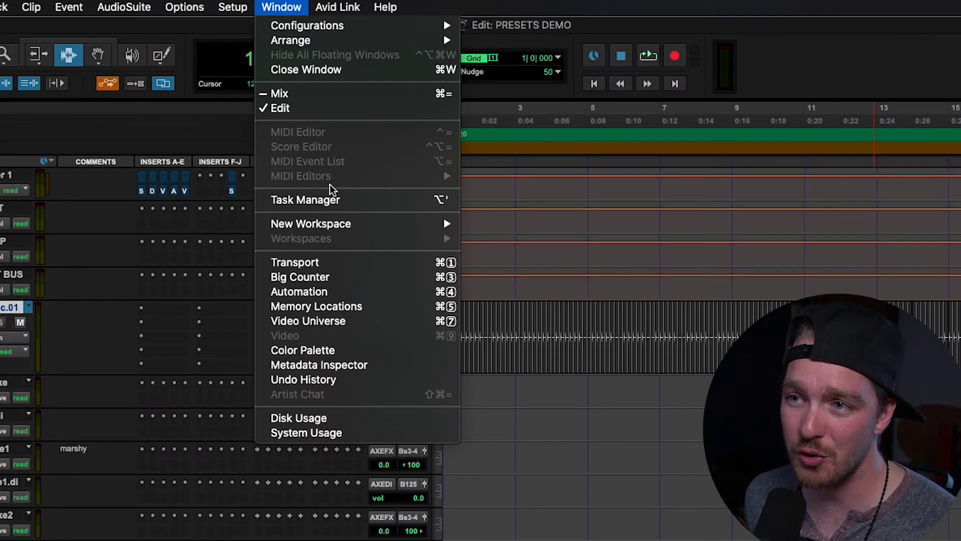
pyautogui.moveTo(358, 148)
pyautogui.click(504, 223)
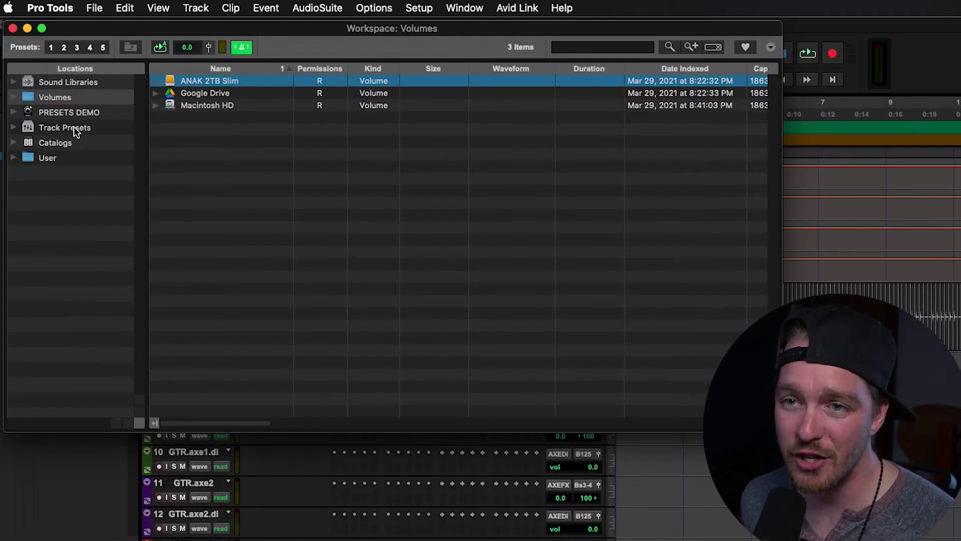
pyautogui.click(82, 127)
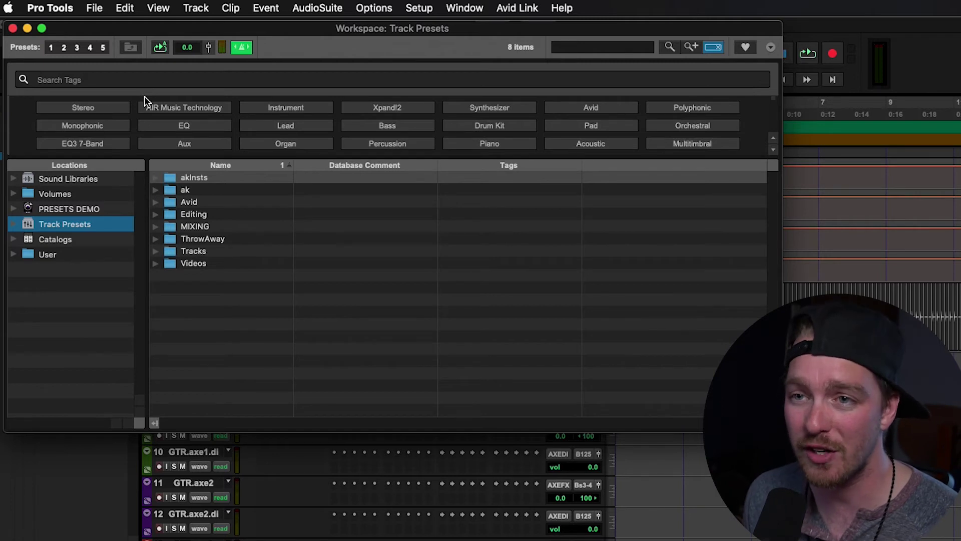
# Expand the Editing folder and begin editing Audio Click's database comment
pyautogui.click(237, 290)
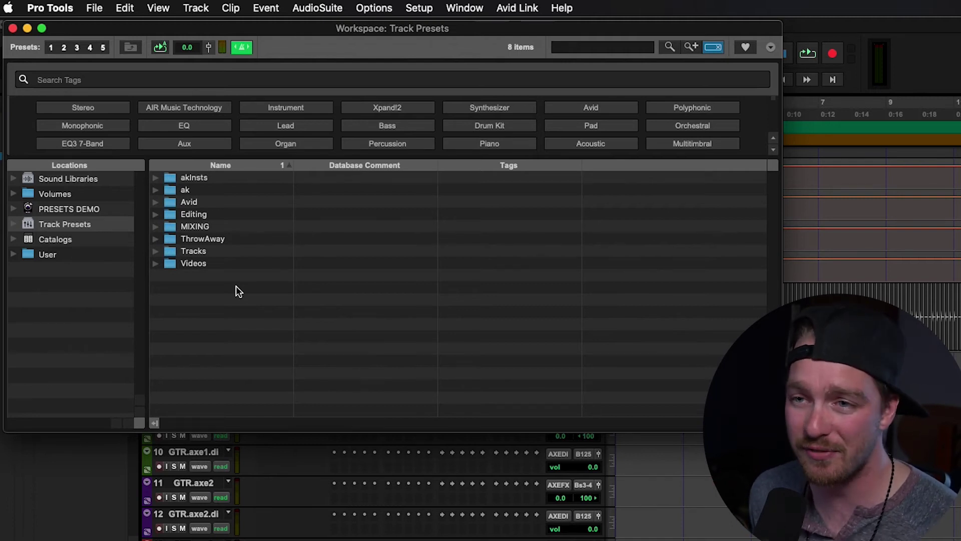
pyautogui.click(156, 214)
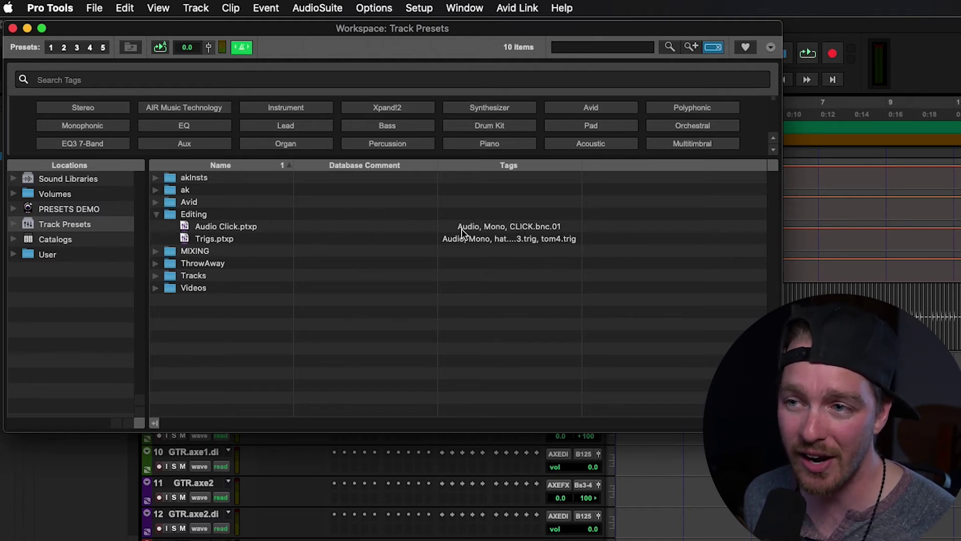
pyautogui.doubleClick(347, 225)
# Comment Audio Click.ptxp as 'Cowclick track', then select the Trigs preset
pyautogui.write('C')
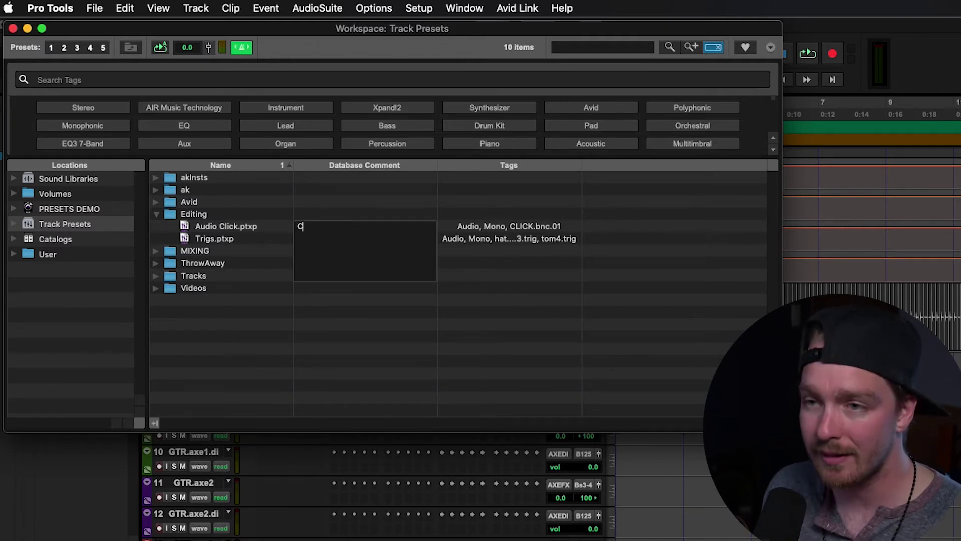
pyautogui.write('owclick track')
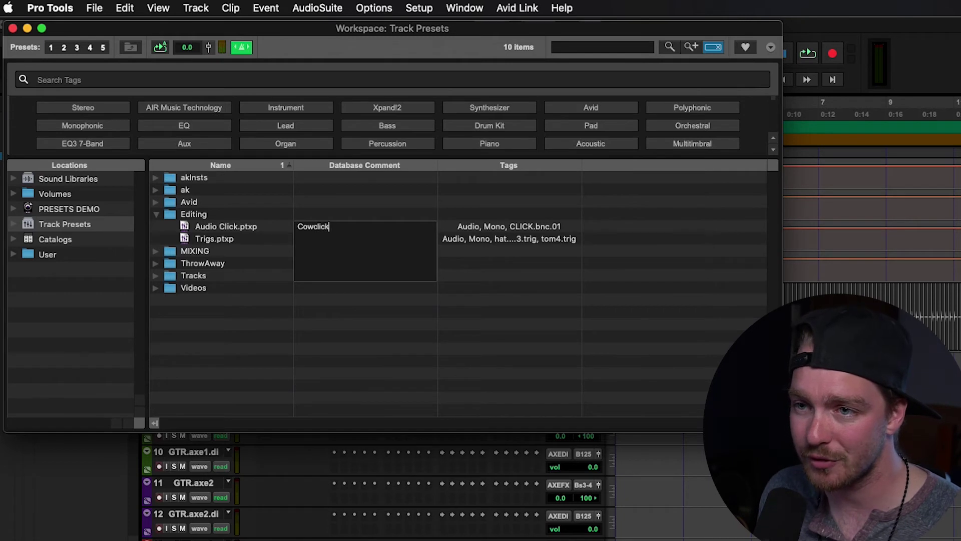
pyautogui.click(383, 226)
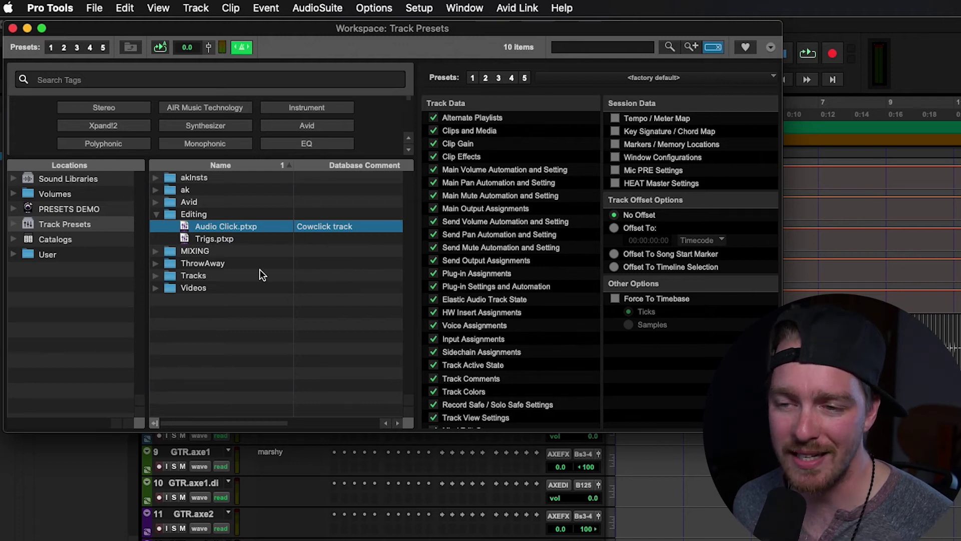
pyautogui.click(210, 239)
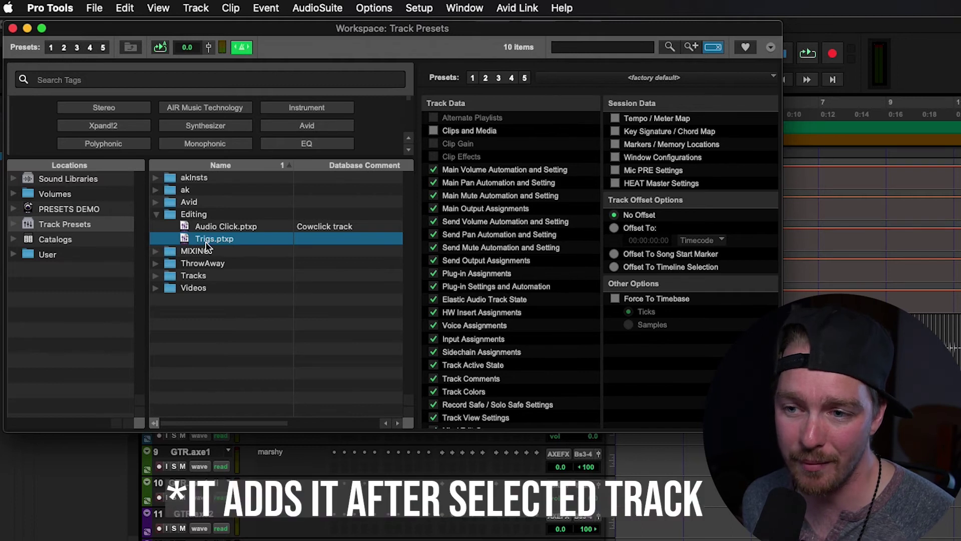
# Load Trigs.ptxp to add the trigger tracks, declining the missing-inputs report
pyautogui.doubleClick(206, 242)
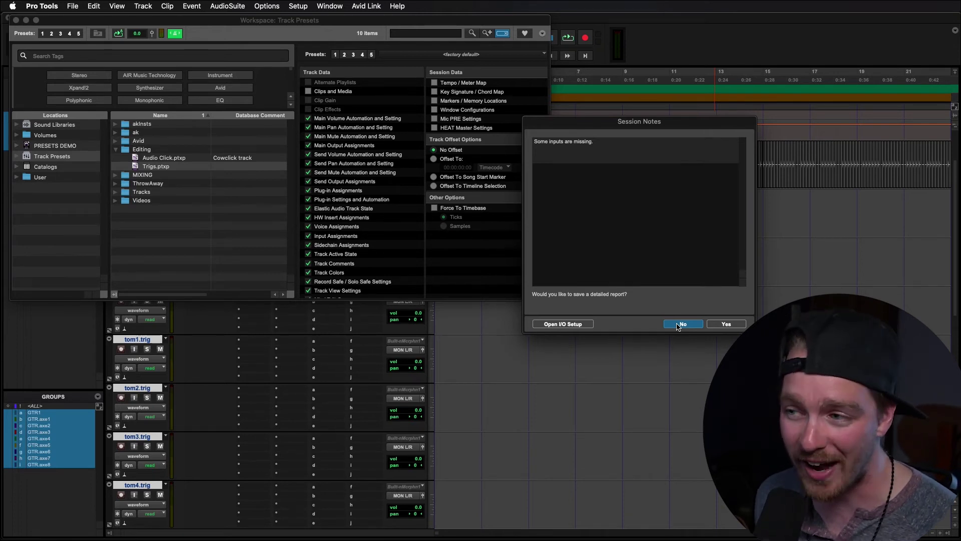
pyautogui.click(682, 324)
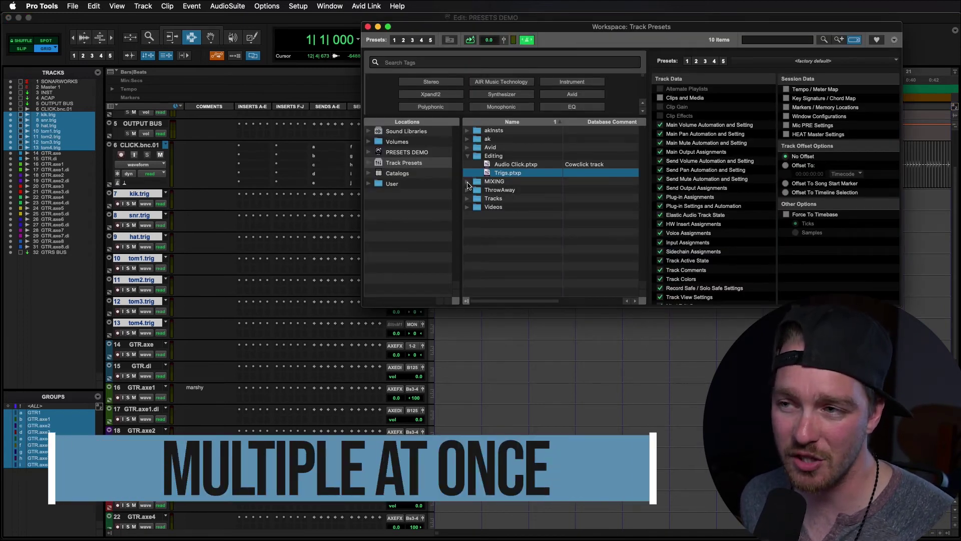
# Drag MasterBuses_01 and AKFxRtns from the MIXING folder into the session as new tracks
pyautogui.click(468, 183)
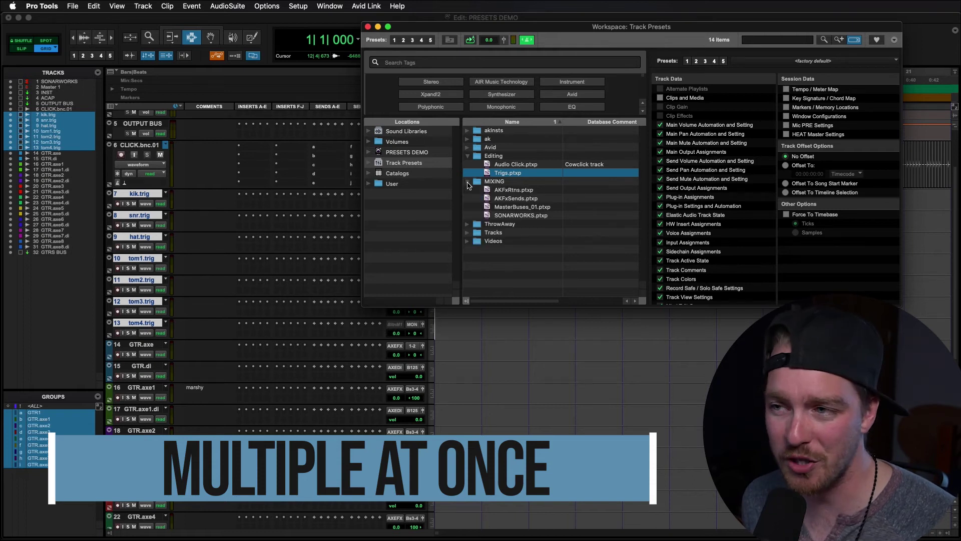
pyautogui.click(506, 208)
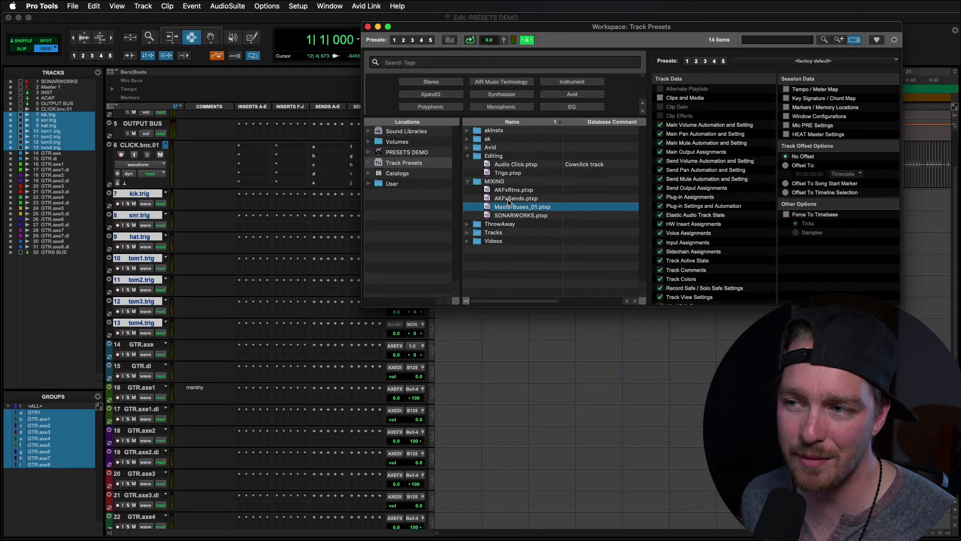
pyautogui.keyDown('super'); pyautogui.click(509, 190); pyautogui.keyUp('super')
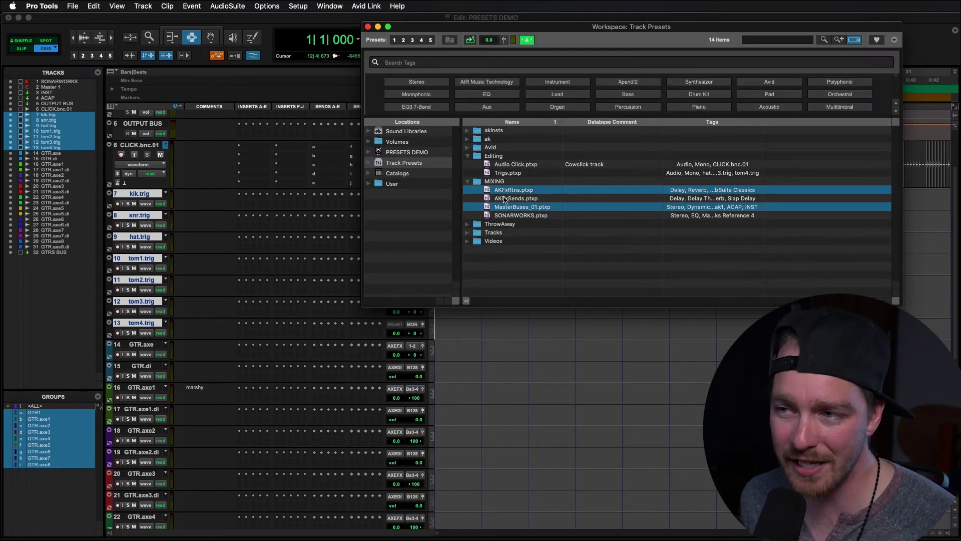
pyautogui.moveTo(506, 190); pyautogui.dragTo(154, 341)
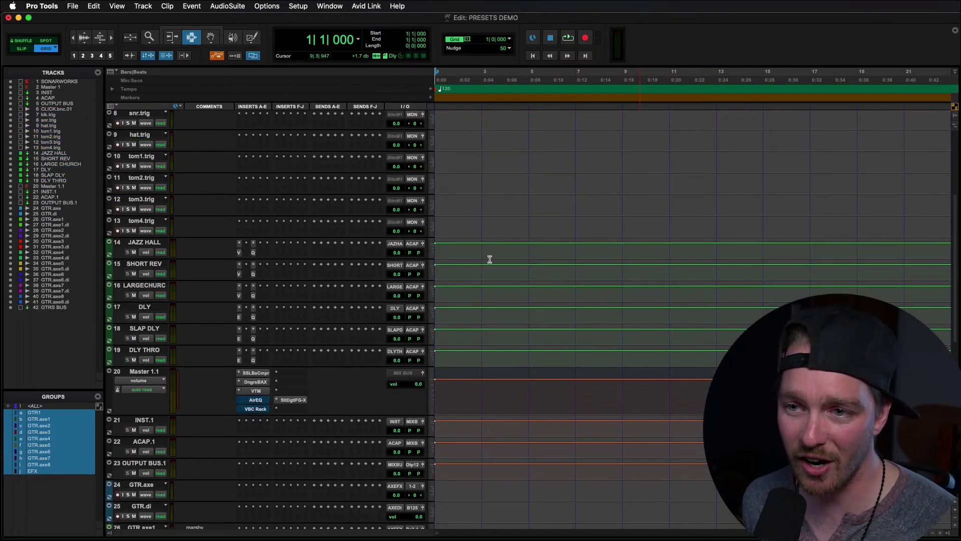
# Scroll up the Edit window and reopen the Track Presets browser with Alt+;
pyautogui.scroll(3, 516, 264)
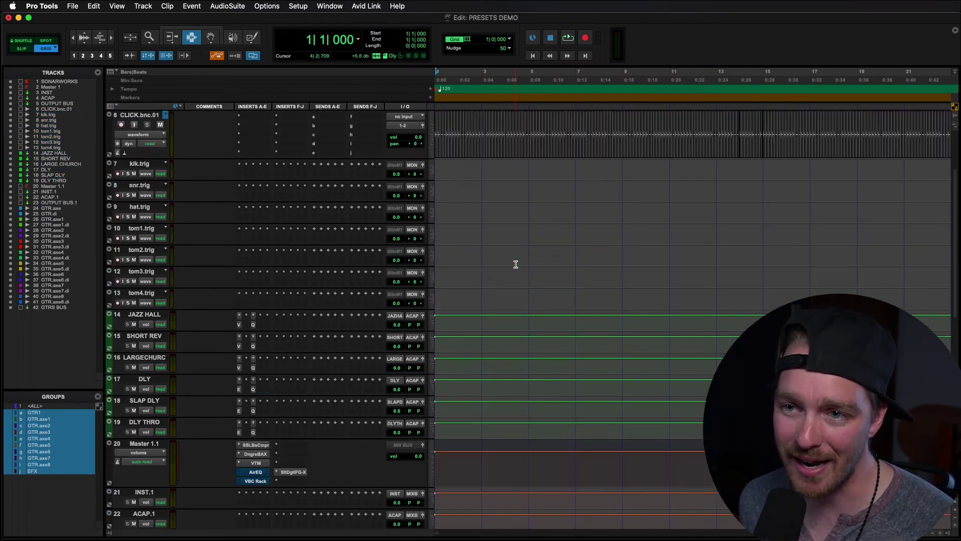
pyautogui.scroll(1, 515, 264)
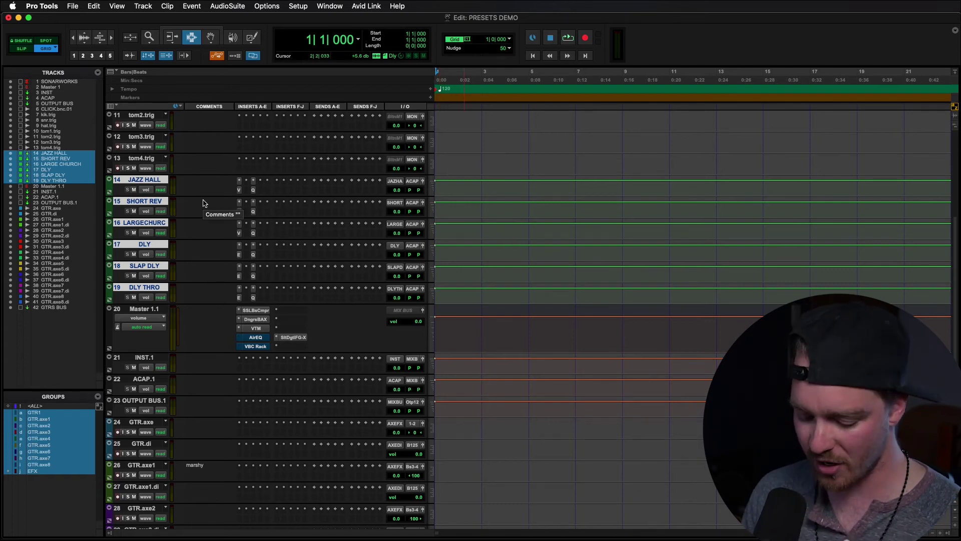
pyautogui.hotkey('alt', ';')
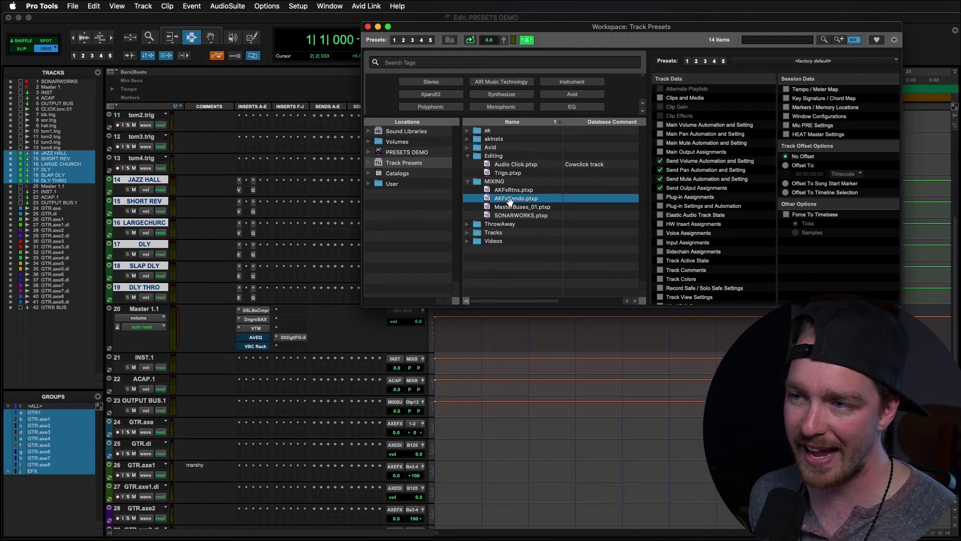
# Drop AKFxSends.ptxp into the session as an FX SENDS track after DLY THRO
pyautogui.moveTo(523, 200); pyautogui.dragTo(157, 308)
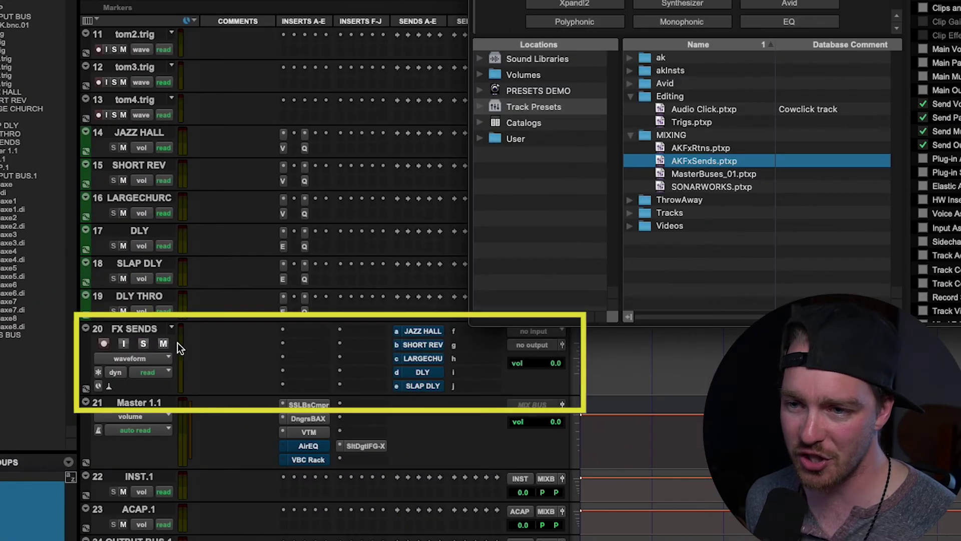
pyautogui.click(133, 331)
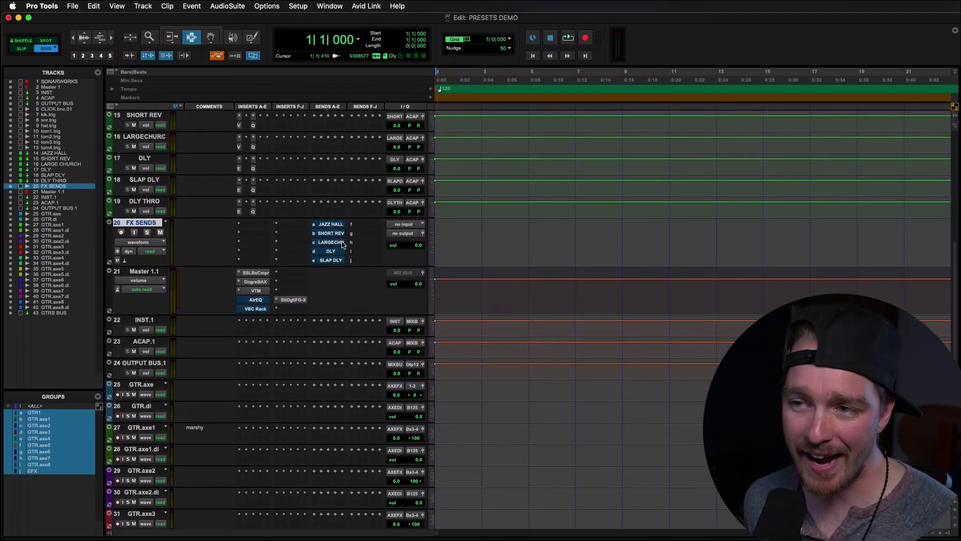
# Apply AKFxSends.ptxp to GTR.axe, GTR.axe1 and GTR.axe2, giving each five reverb and delay sends
pyautogui.click(145, 385)
pyautogui.keyDown('super'); pyautogui.click(140, 428); pyautogui.keyUp('super')
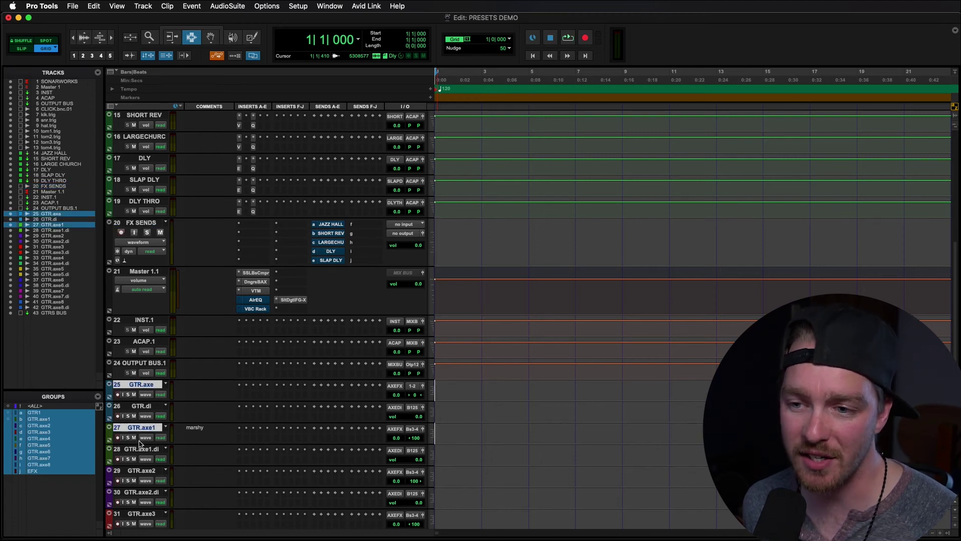
pyautogui.keyDown('super'); pyautogui.click(138, 471); pyautogui.keyUp('super')
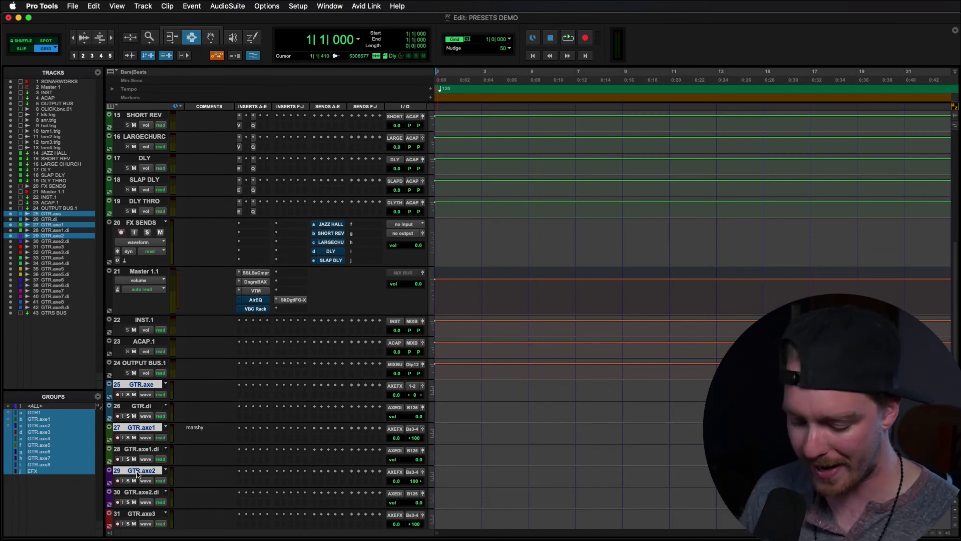
pyautogui.hotkey('alt', 'i')
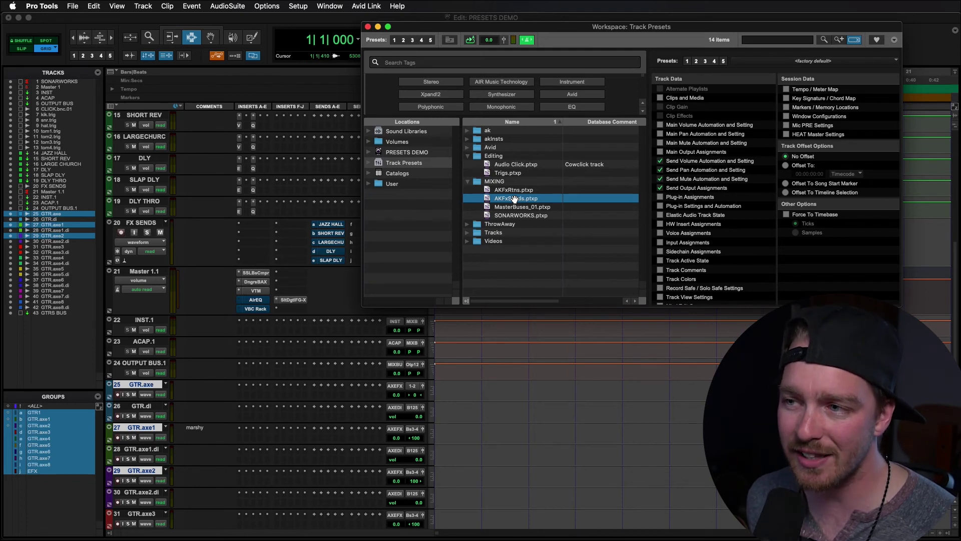
pyautogui.moveTo(515, 199); pyautogui.dragTo(313, 398)
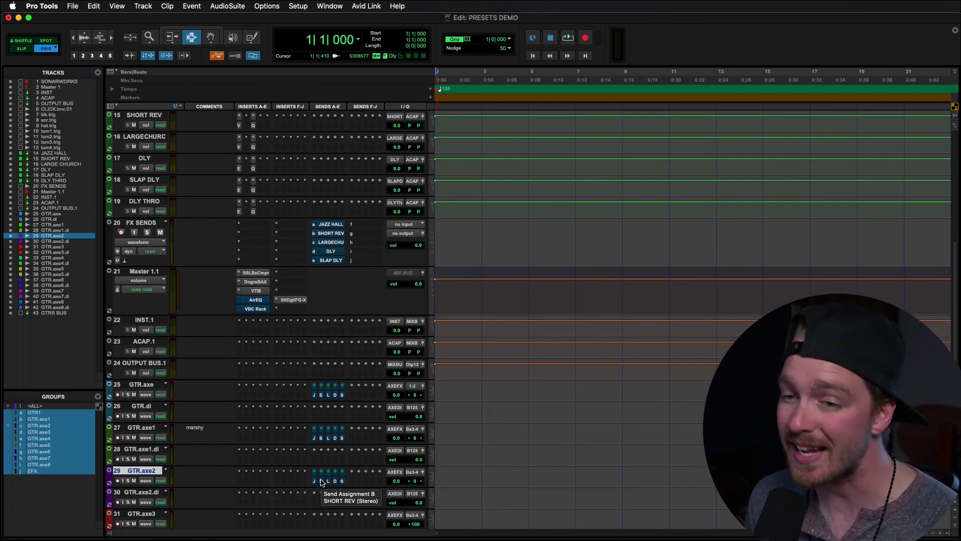
pyautogui.scroll(-2, 322, 483)
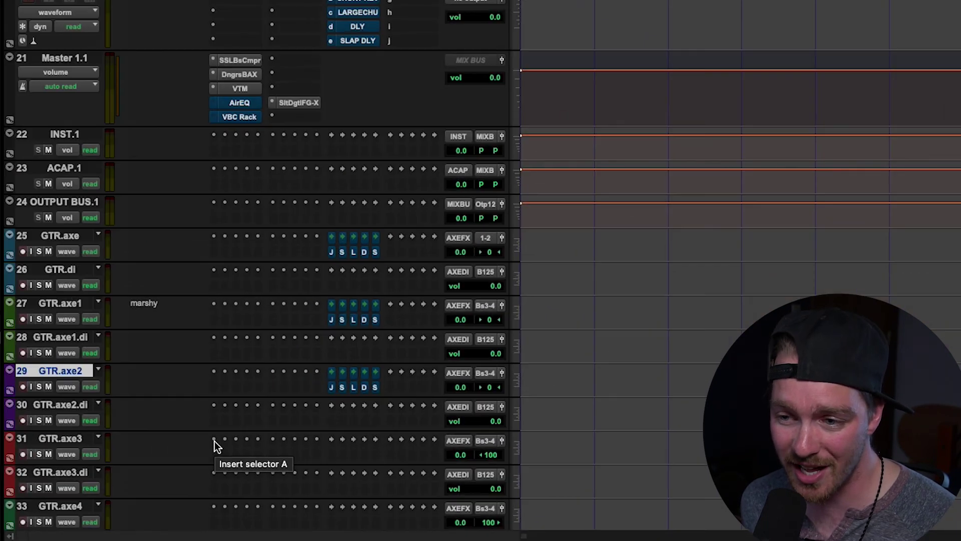
# Load a saved track preset's insert chain onto GTR.axe3 via insert slot A
pyautogui.click(214, 441)
pyautogui.moveTo(279, 440)
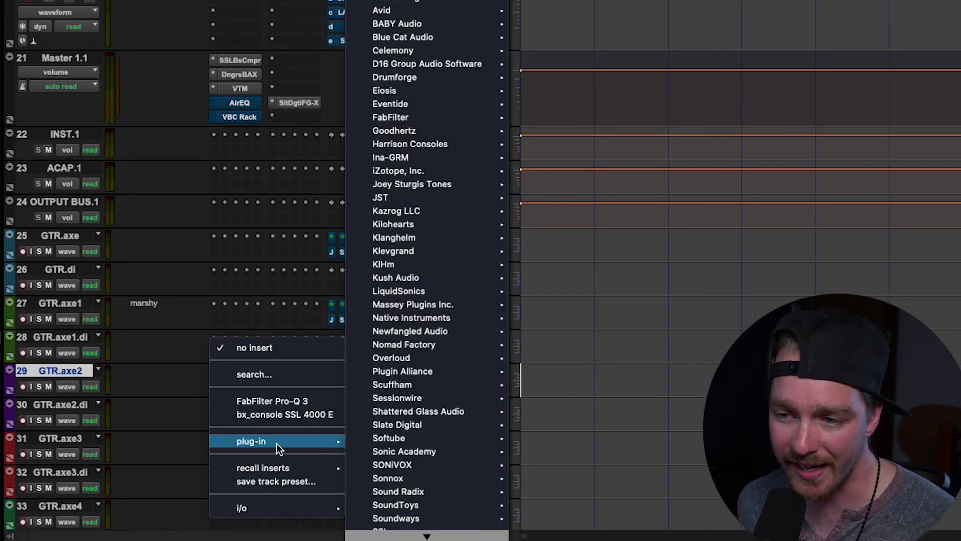
pyautogui.moveTo(307, 470)
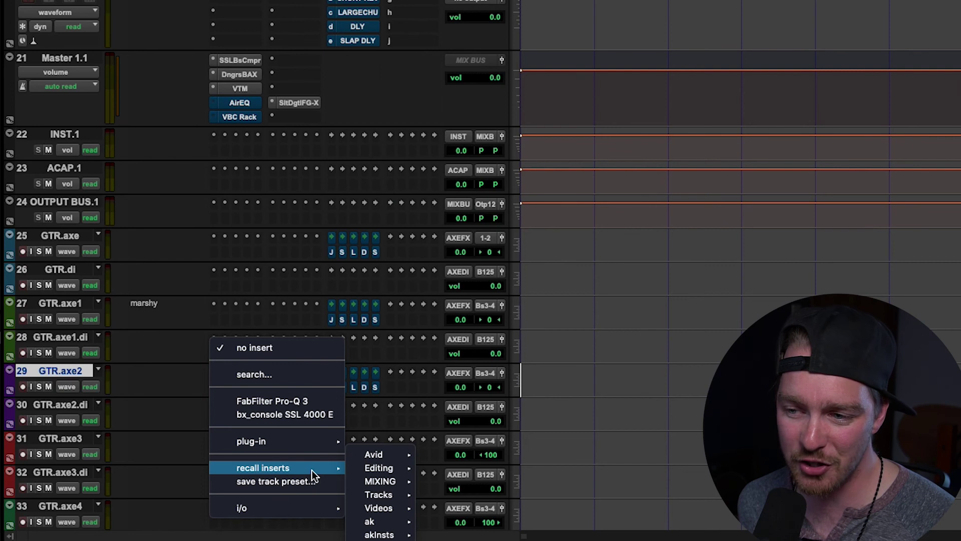
pyautogui.moveTo(376, 482)
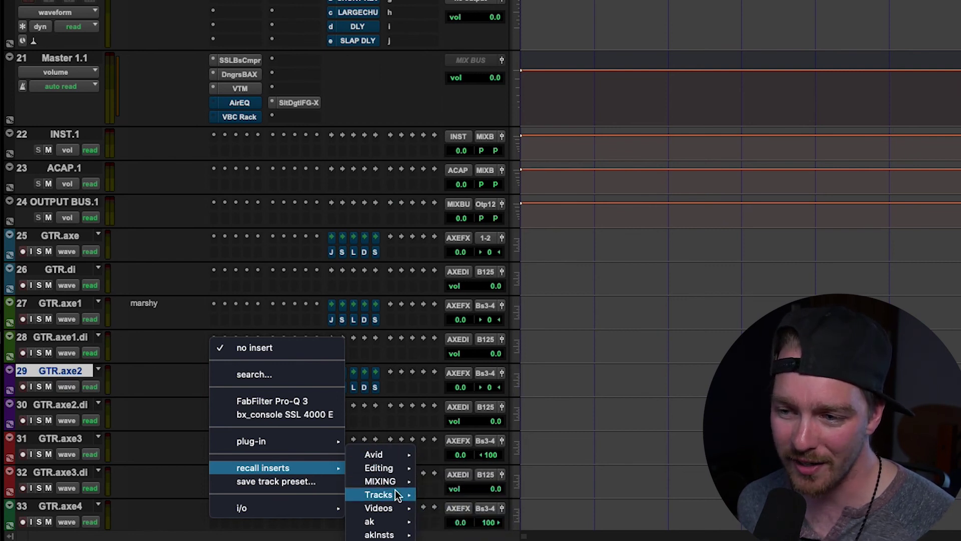
pyautogui.click(440, 467)
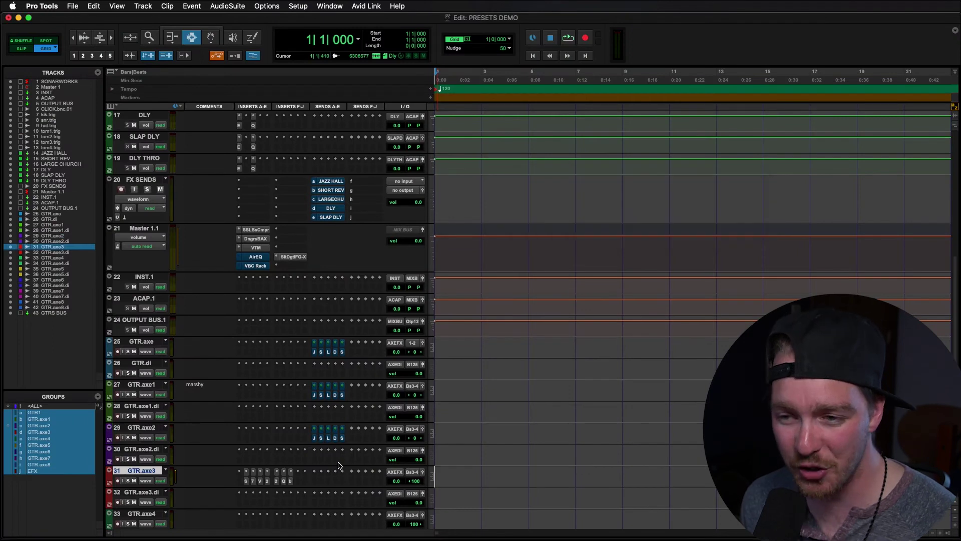